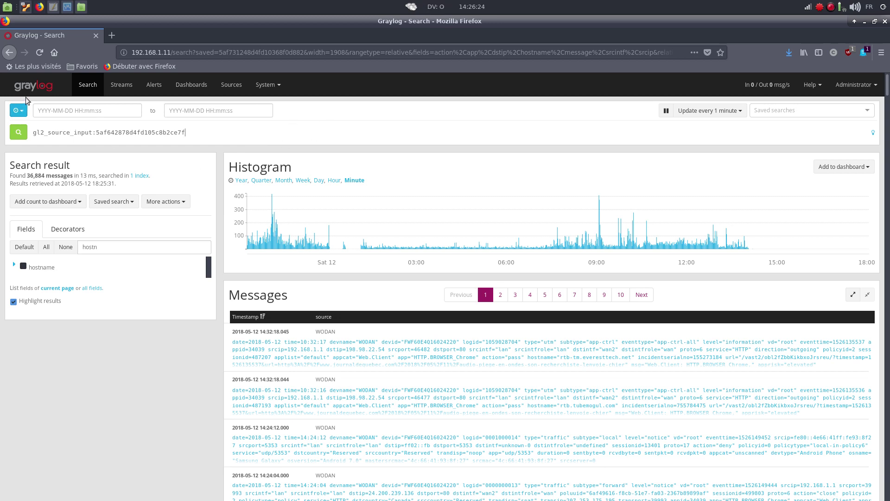
Clear the hostn filter from the field list so that all message fields are listed
mouse_move(257, 207)
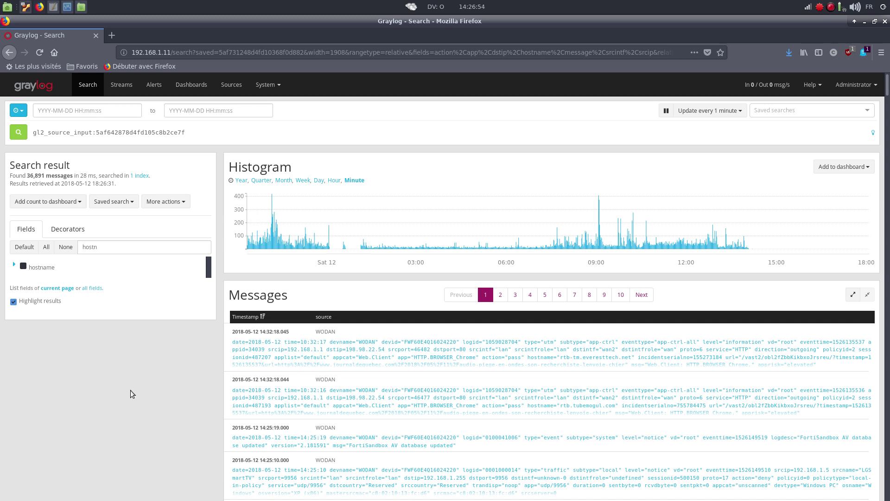
drag(117, 242, 24, 241)
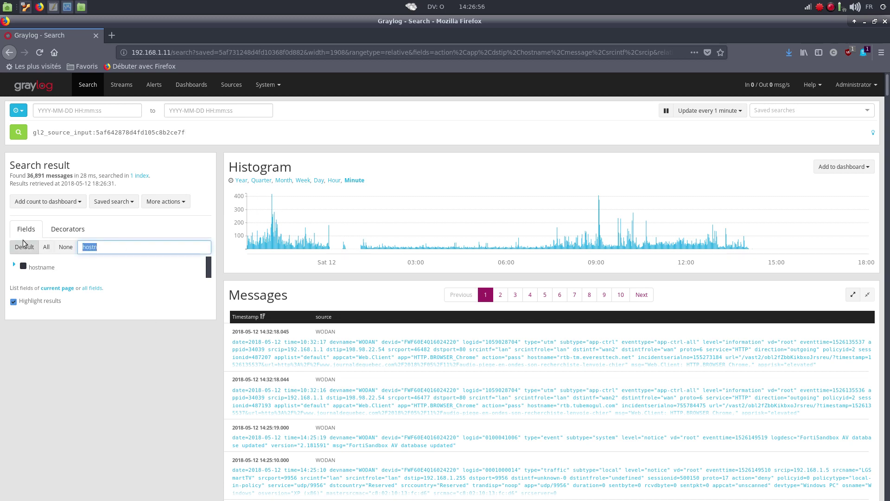
key(BackSpace)
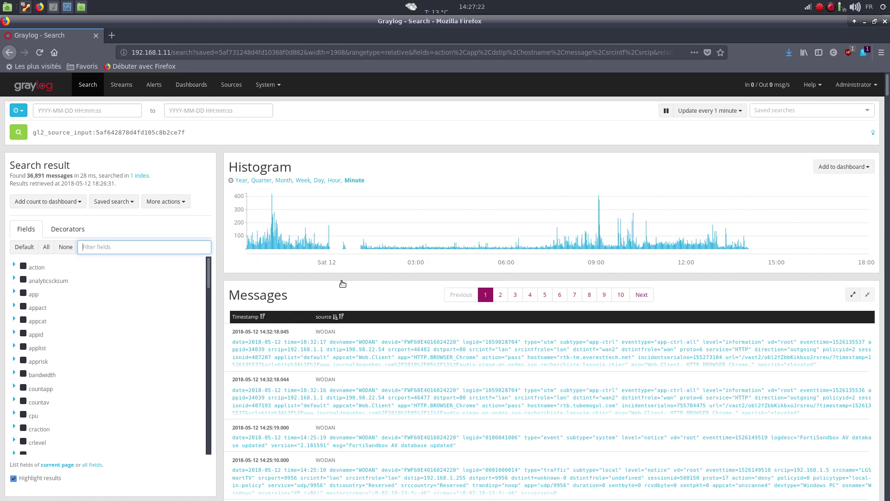
Look through the raw messages under the histogram and examine the available automatic update intervals
scroll(342, 283, down, 5)
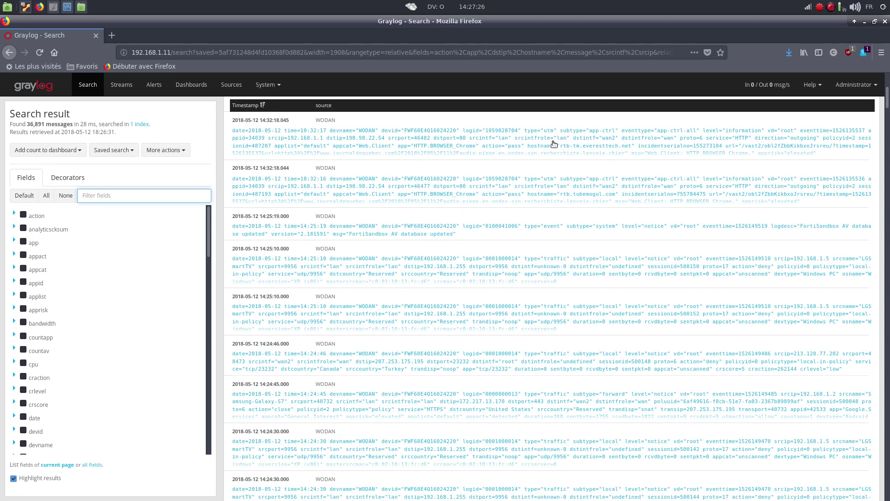
scroll(519, 172, down, 3)
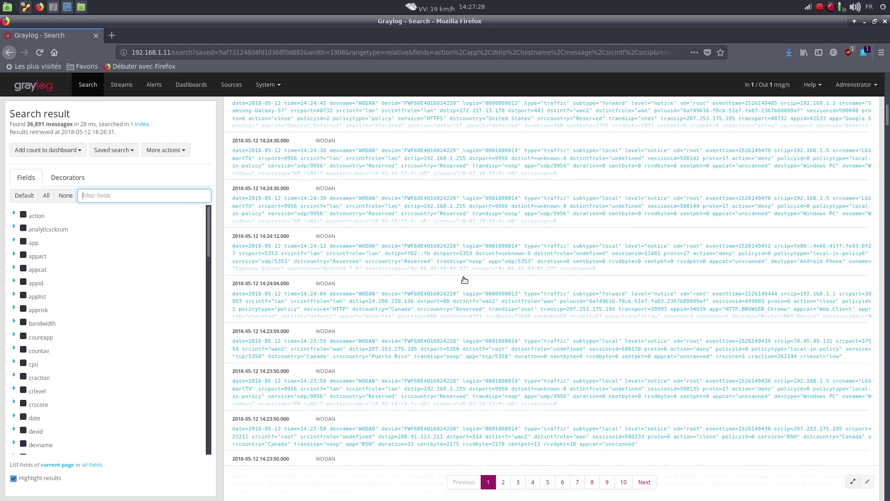
scroll(463, 278, up, 4)
scroll(462, 276, up, 4)
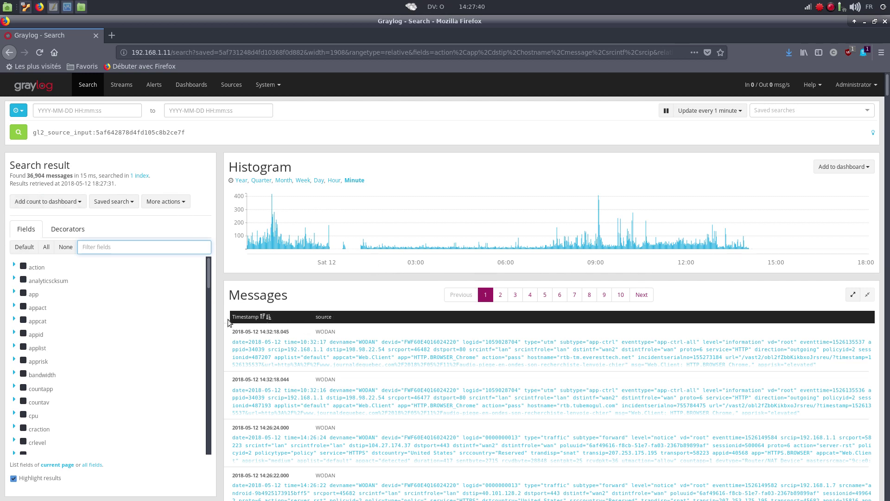
scroll(325, 312, down, 2)
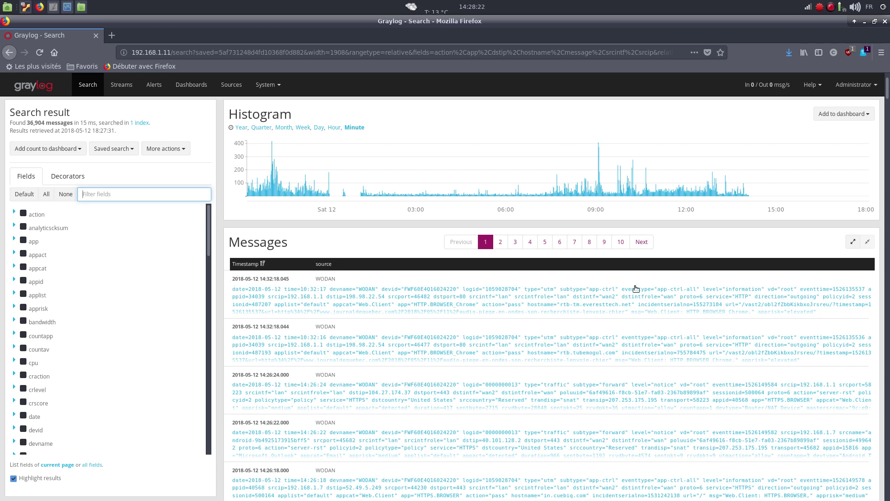
scroll(669, 262, up, 2)
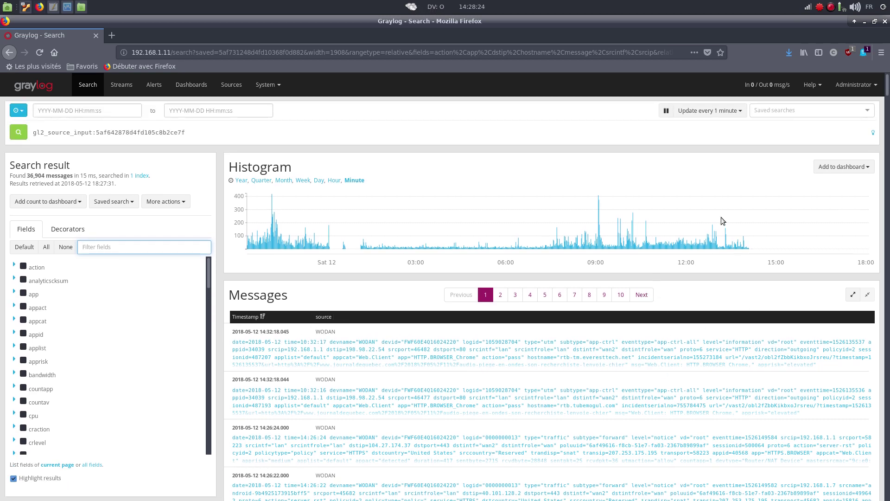
click(741, 111)
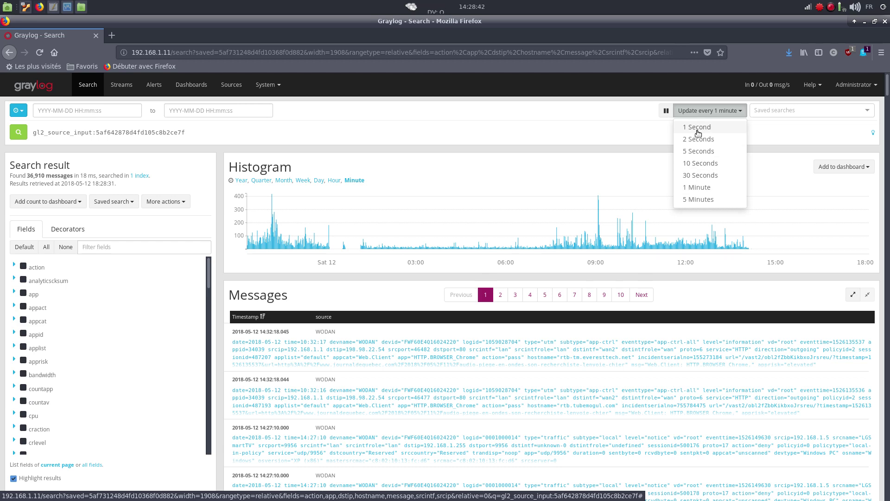
click(621, 130)
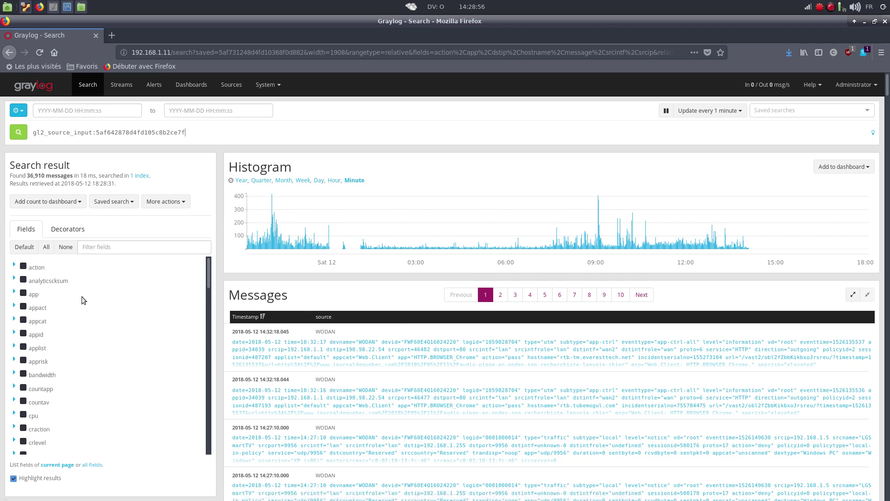
click(122, 249)
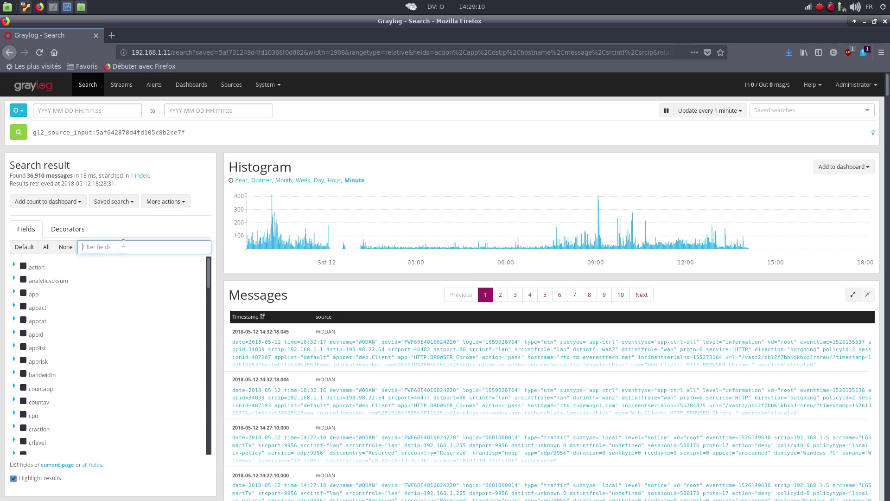
text(app)
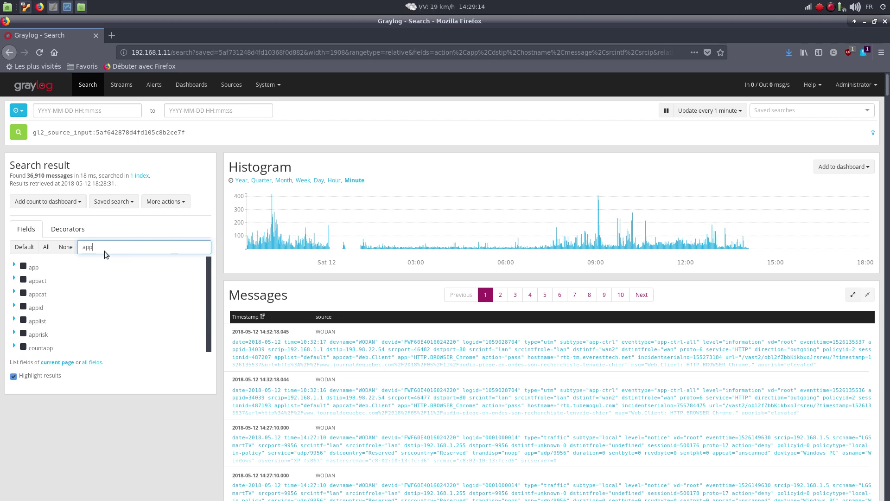
key(BackSpace)
key(BackSpace)
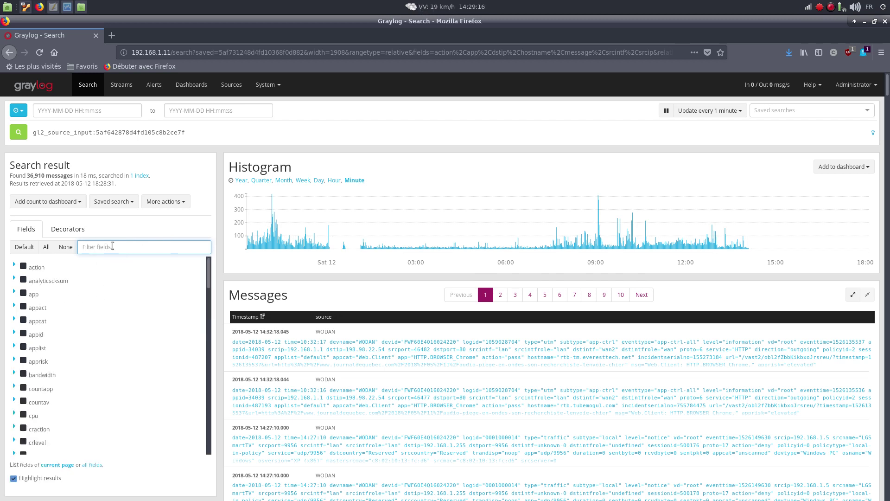
Find the action field and add it as a message table column, and remove the source column
text(action)
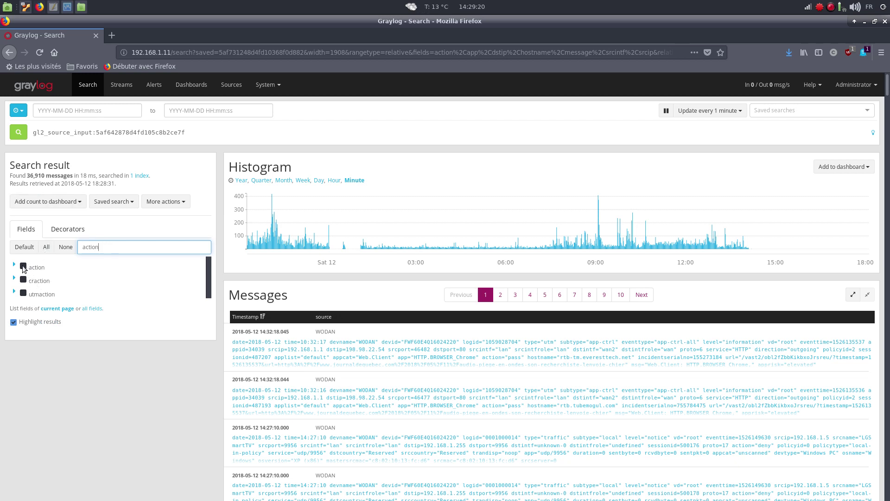
click(23, 267)
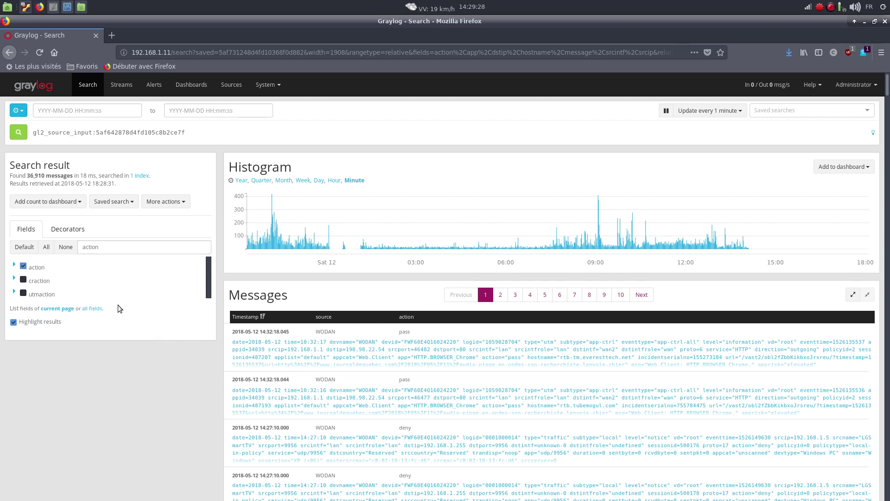
double_click(88, 247)
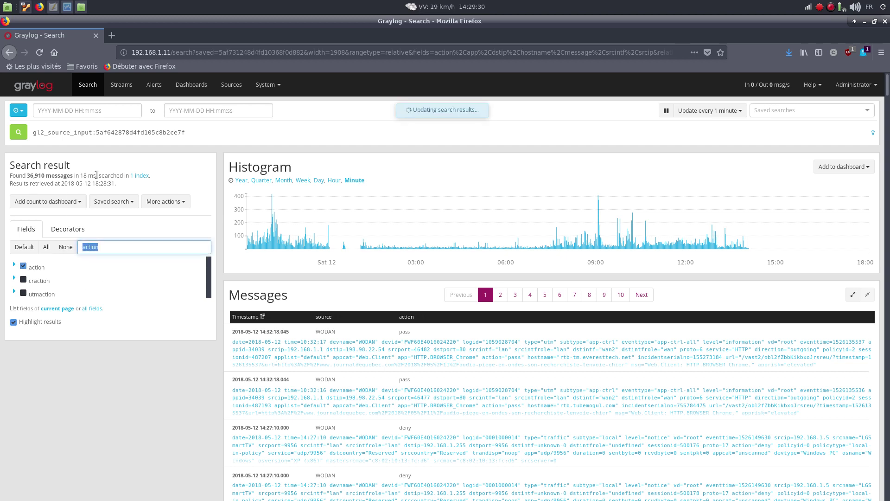
text(source)
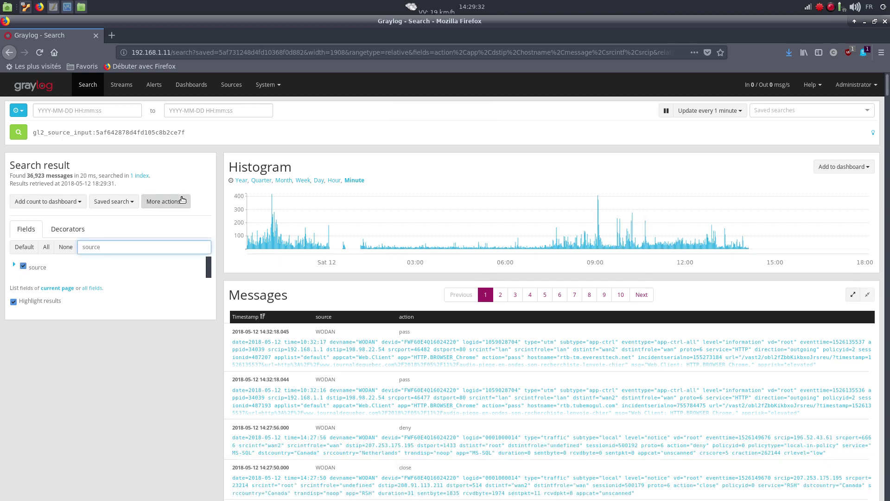
click(23, 266)
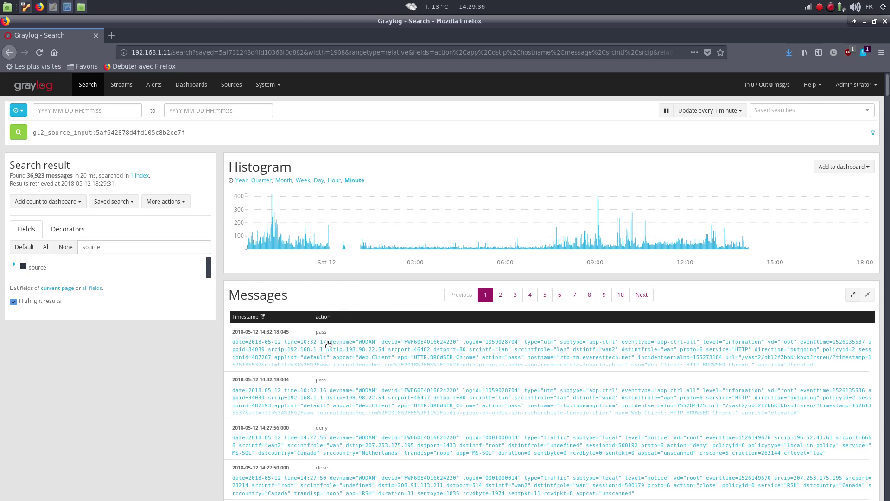
Filter the field list by sr and add the srcintf and srcip fields as message table columns
click(102, 247)
double_click(88, 246)
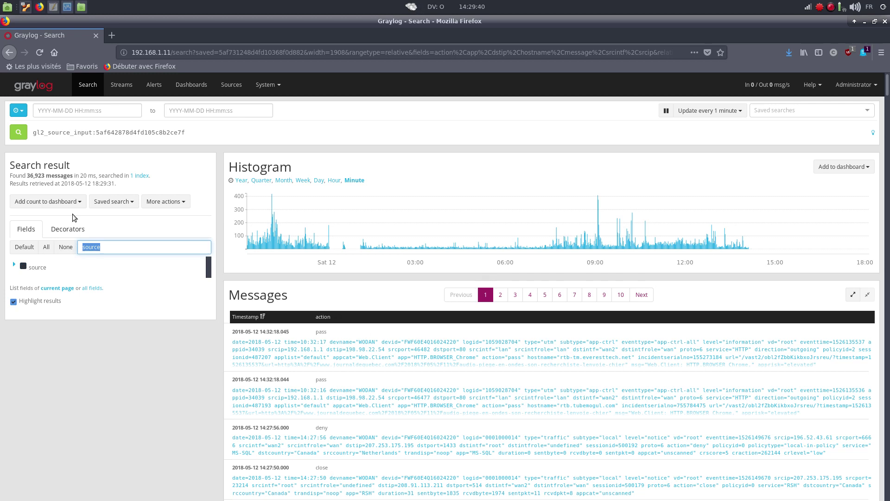
text(sr)
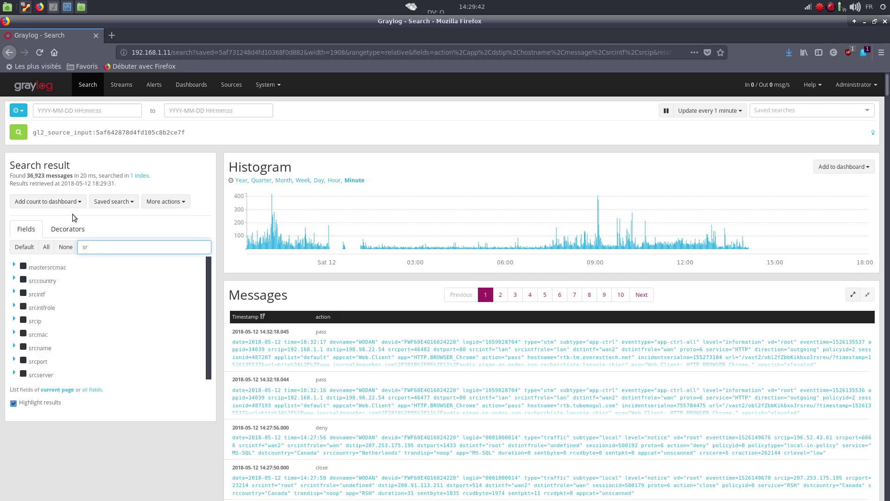
click(24, 293)
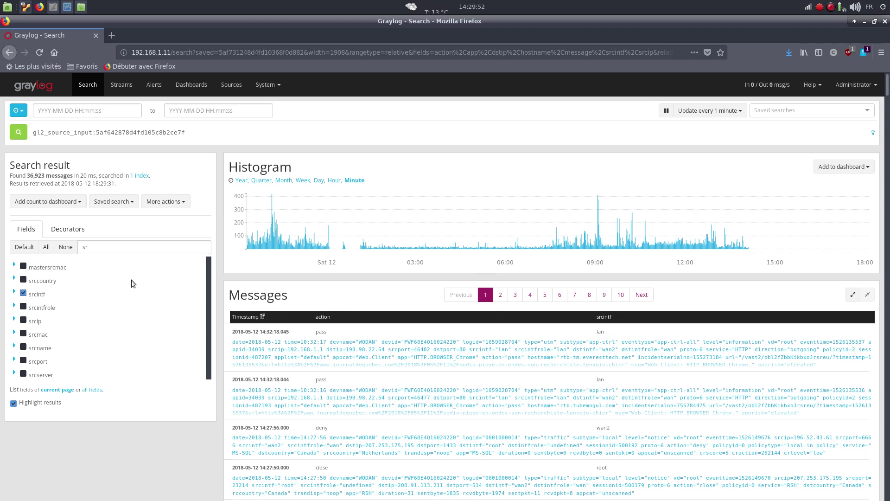
drag(103, 247, 61, 247)
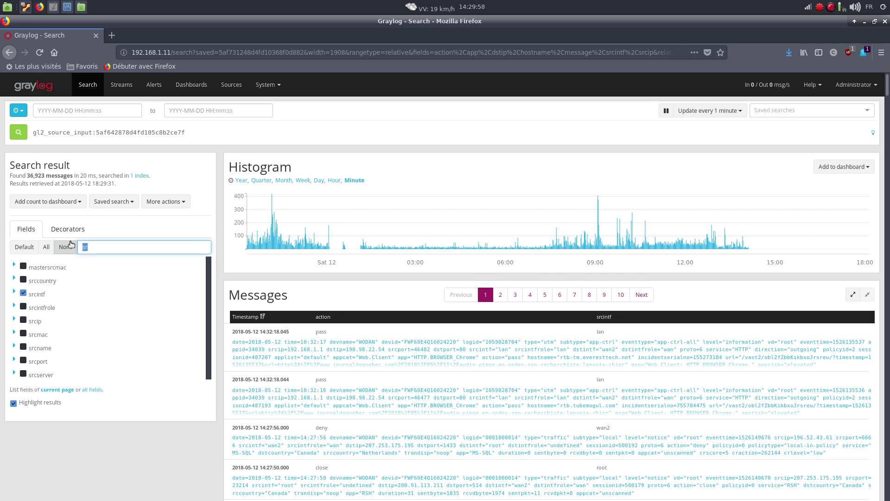
text(sr)
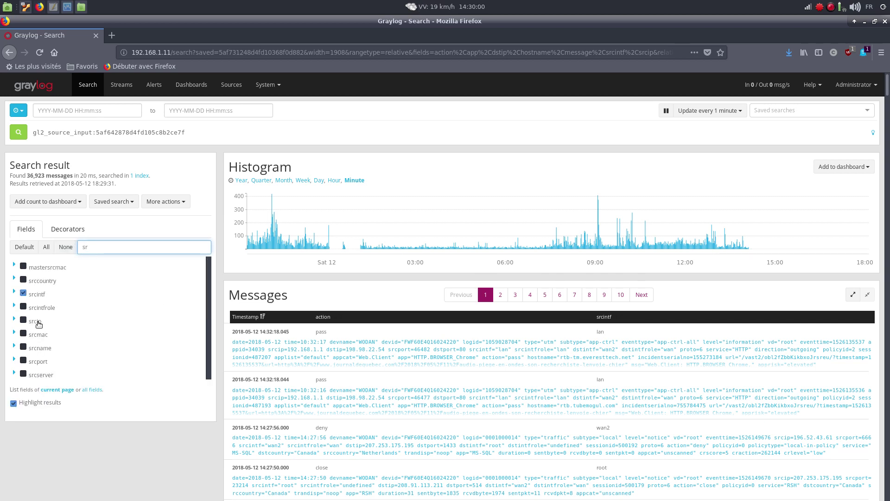
click(25, 321)
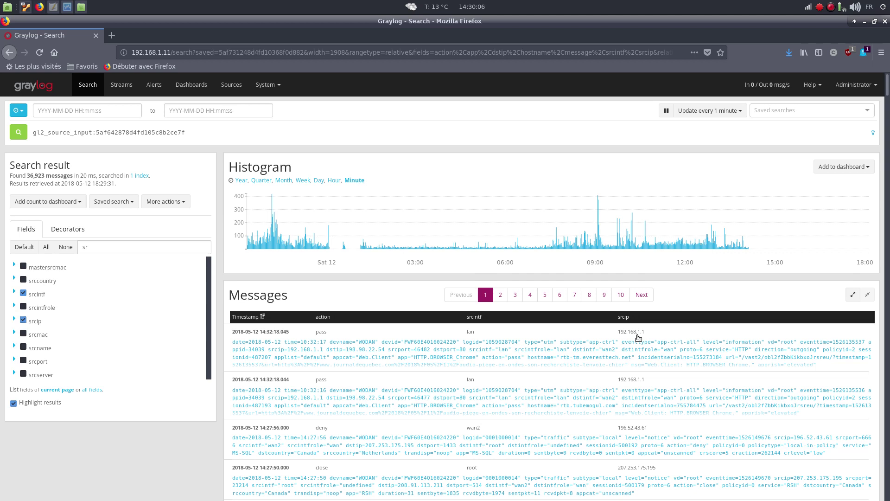
Filter the field list by ds and add the dstip and dstport fields as message table columns
double_click(96, 250)
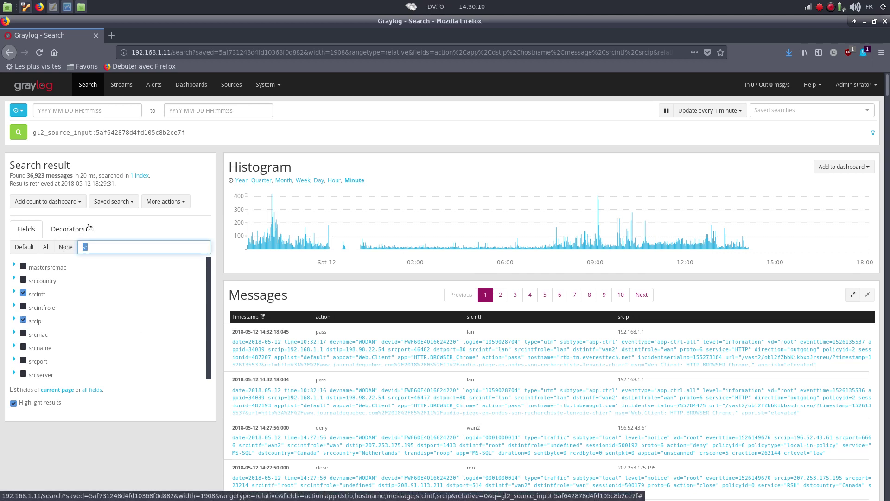
text(ds)
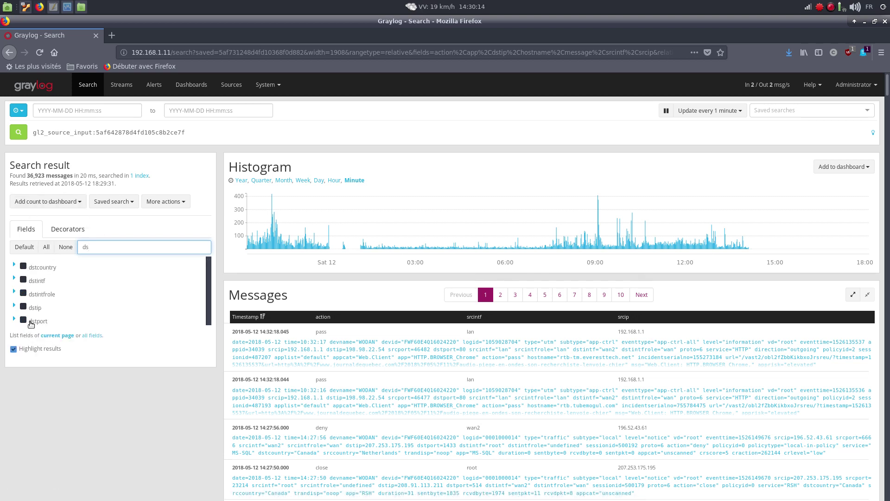
click(23, 308)
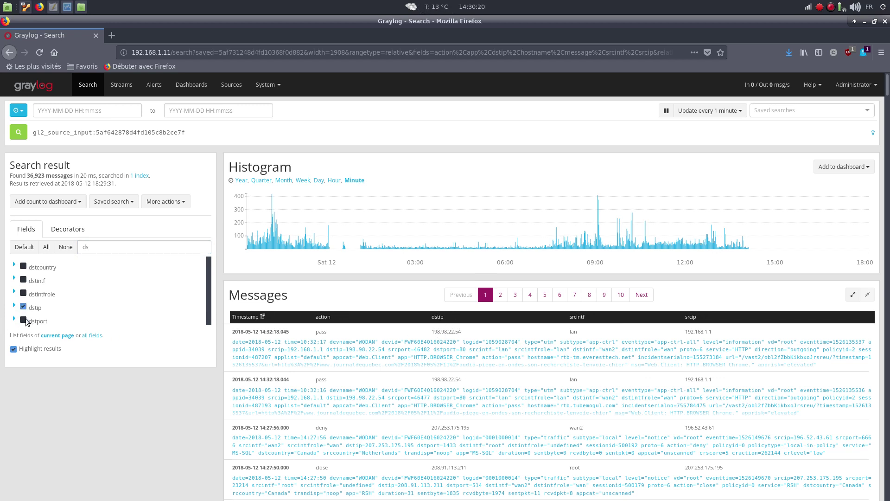
click(23, 320)
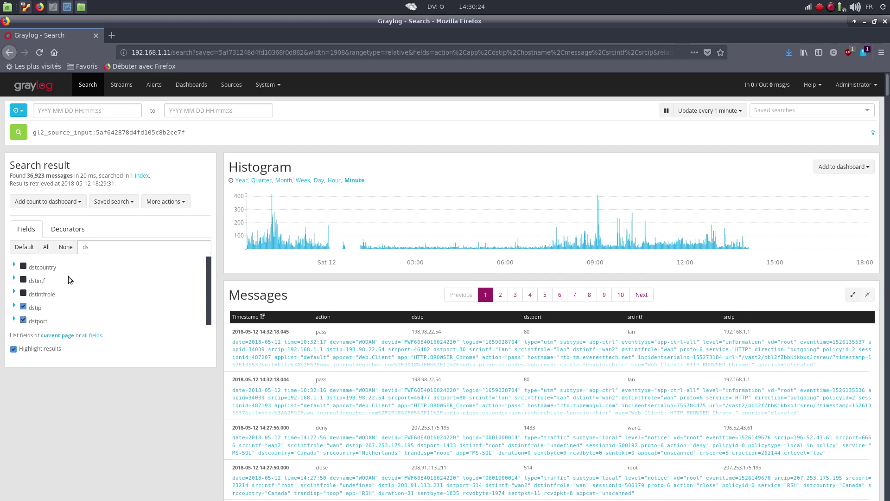
Filter the field list by host and add the hostname field as a message table column
double_click(91, 248)
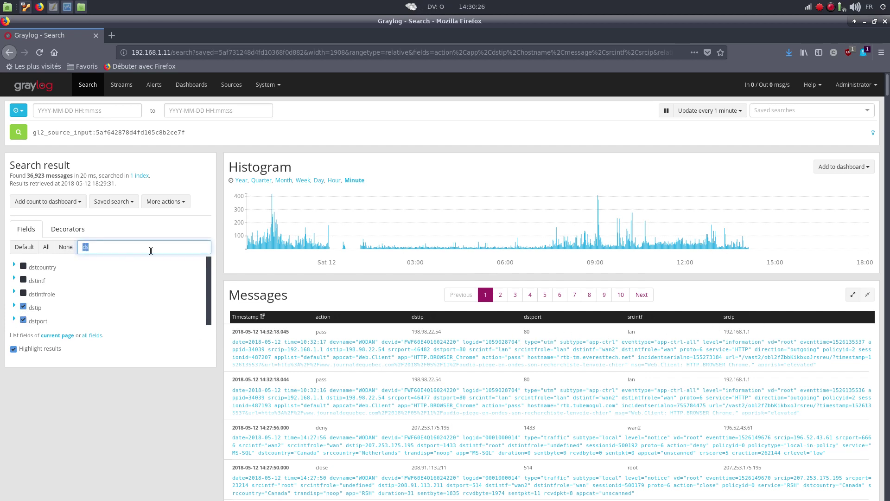
text(host)
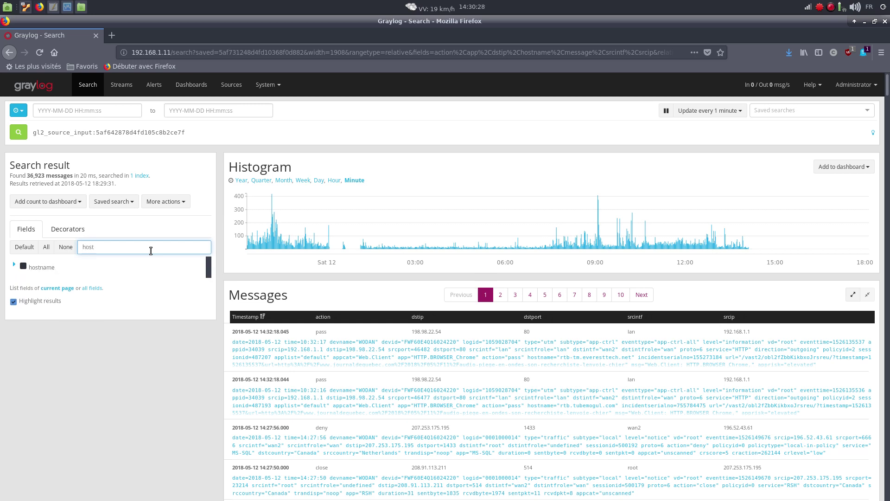
click(23, 265)
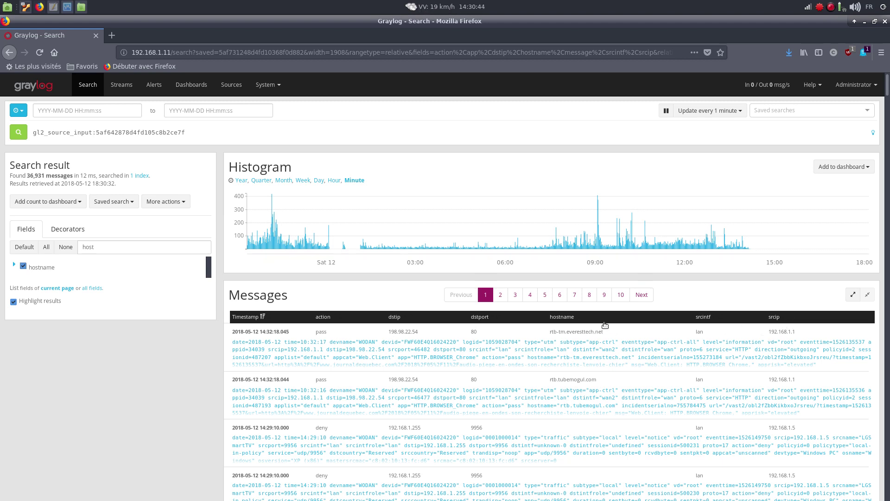
Check the message rows with the chosen columns and clear the host filter from the field list
scroll(555, 309, down, 2)
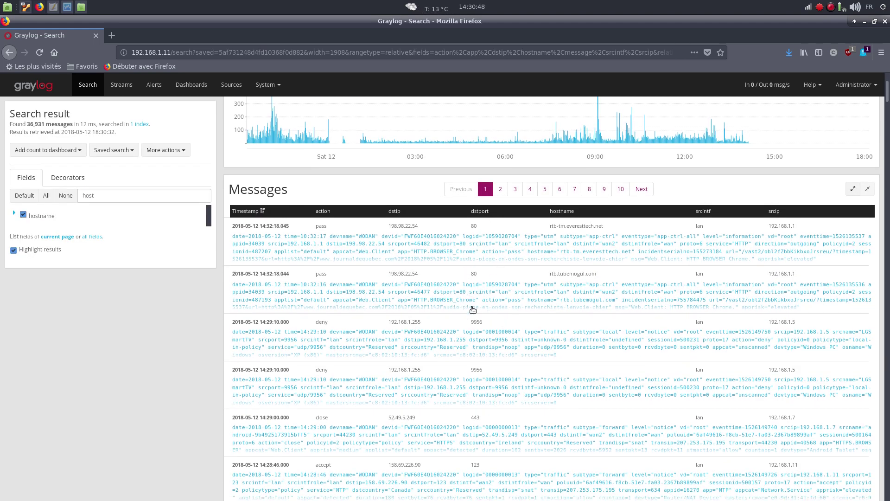
scroll(731, 344, down, 3)
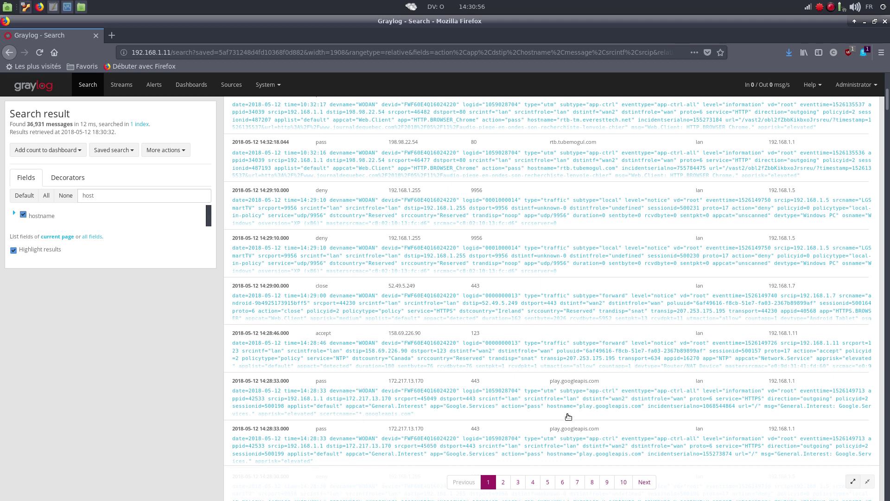
scroll(556, 408, up, 5)
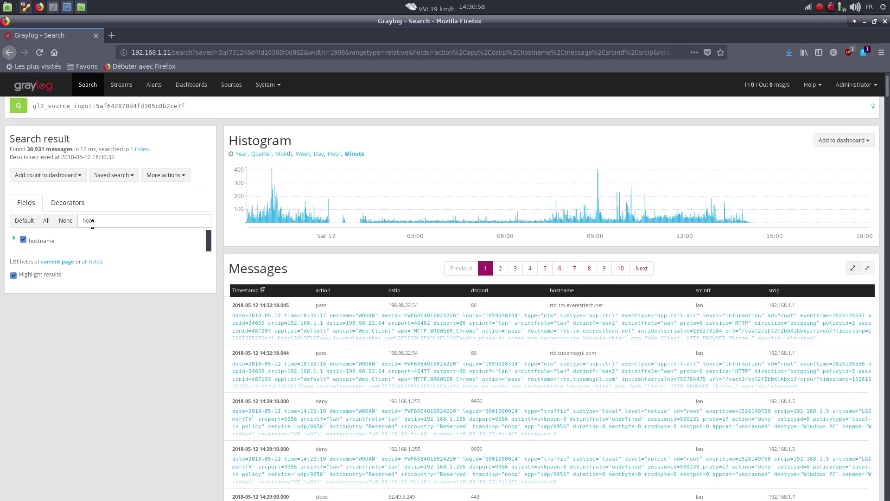
drag(108, 219, 42, 219)
key(BackSpace)
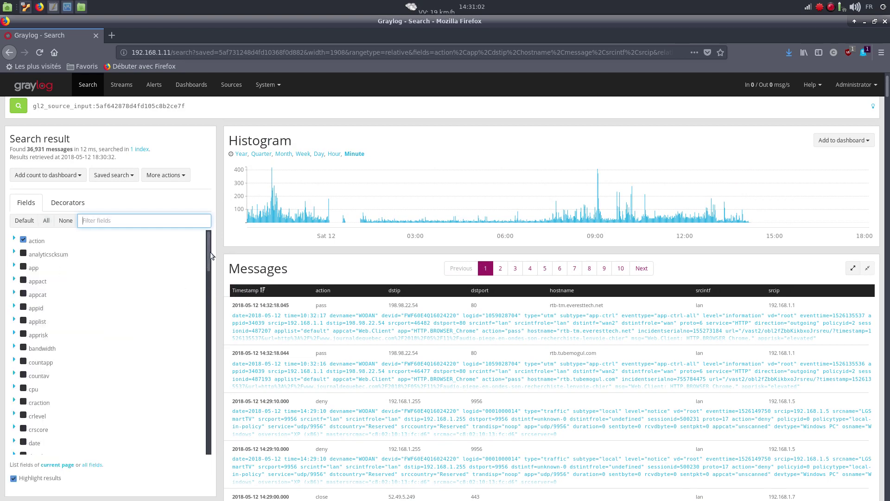
Look through the full field list and add the app field as a message table column
drag(210, 251, 211, 337)
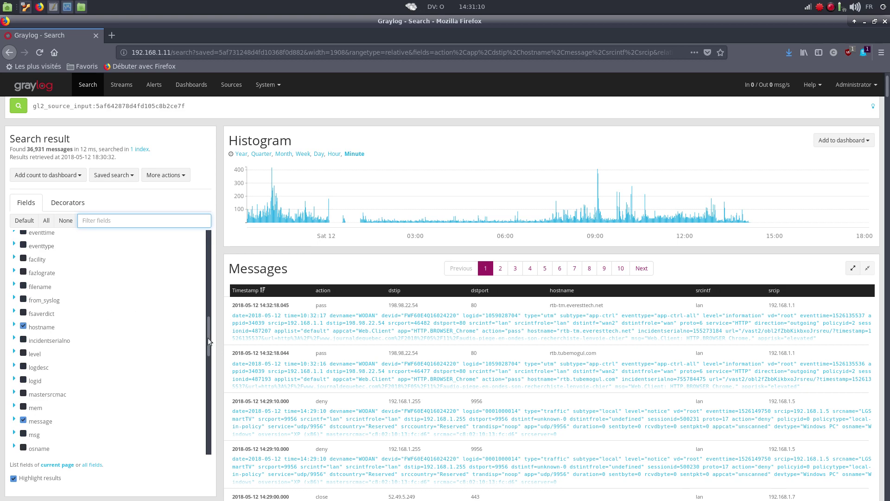
drag(207, 340, 209, 255)
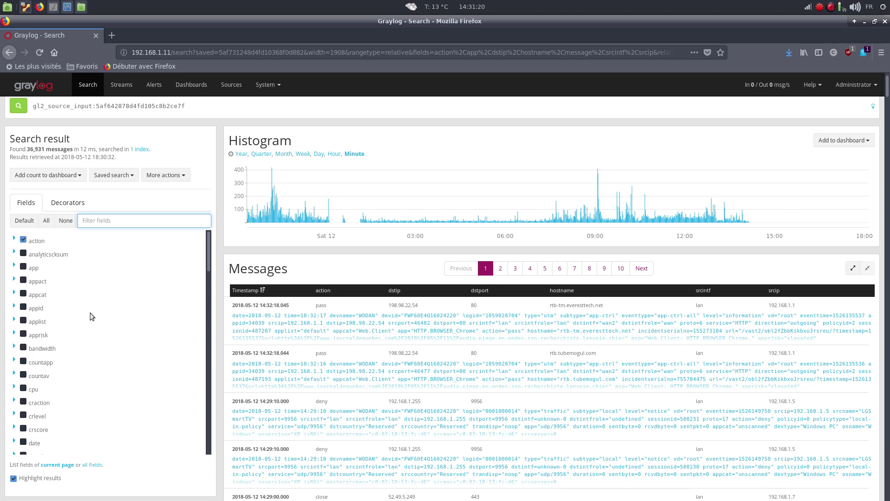
click(23, 267)
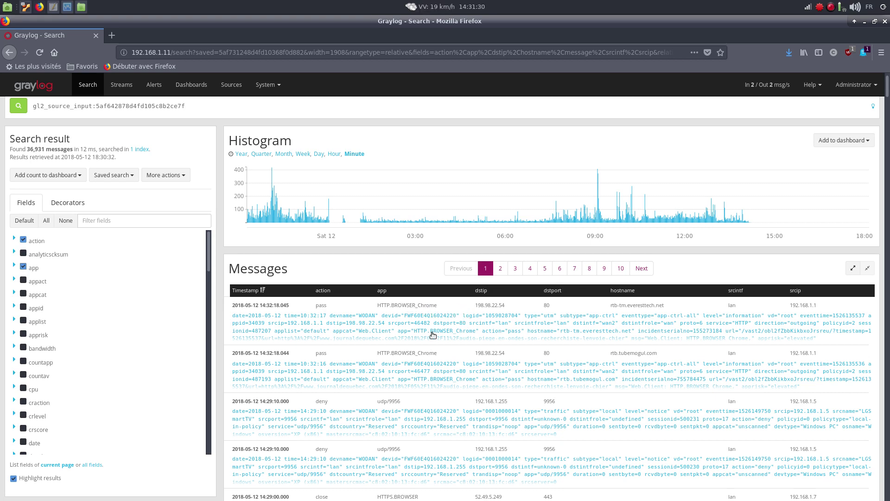
Examine the application, destination and source values across the firewall message rows, including the source IP of the denied RDP connection
scroll(427, 352, down, 2)
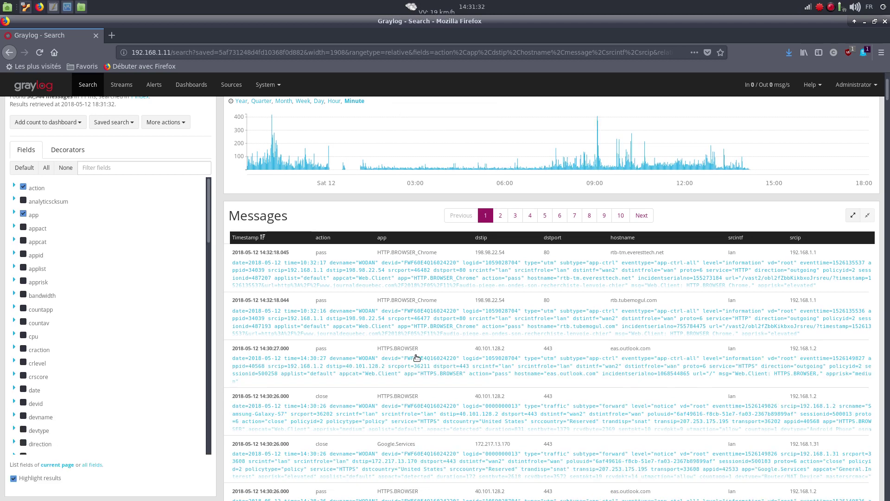
scroll(416, 357, down, 3)
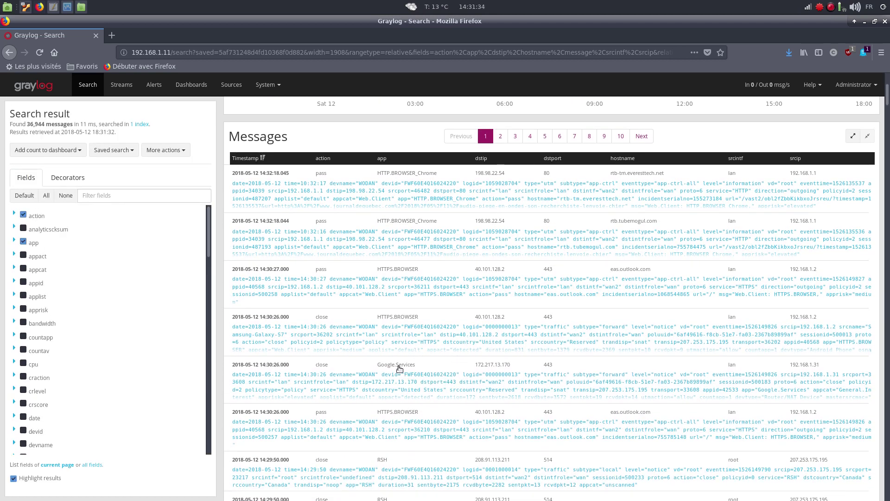
scroll(408, 368, down, 3)
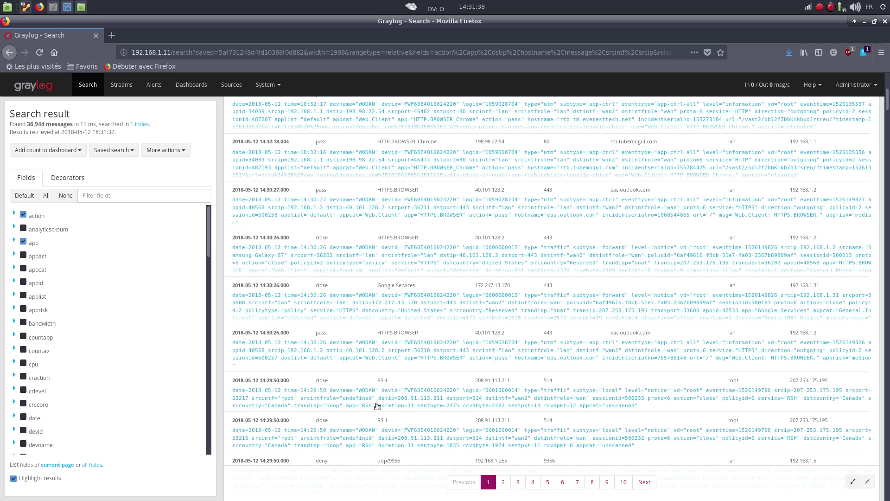
scroll(377, 397, down, 2)
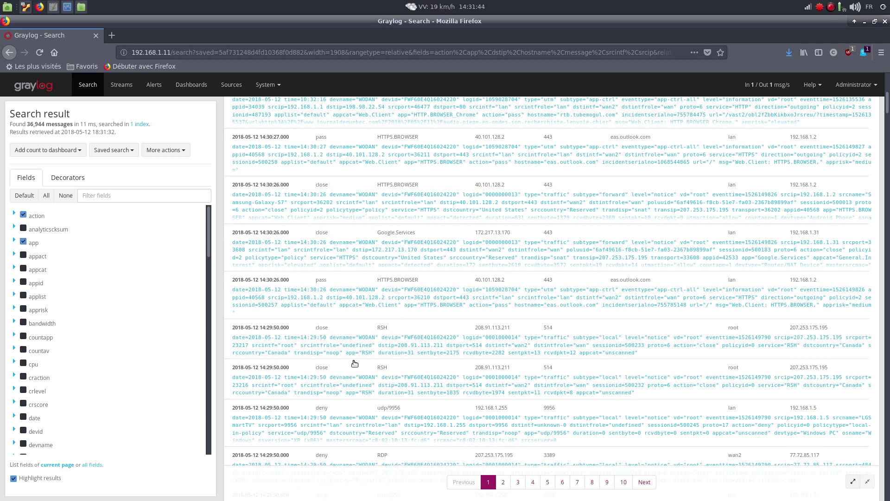
scroll(328, 359, down, 1)
scroll(328, 359, down, 2)
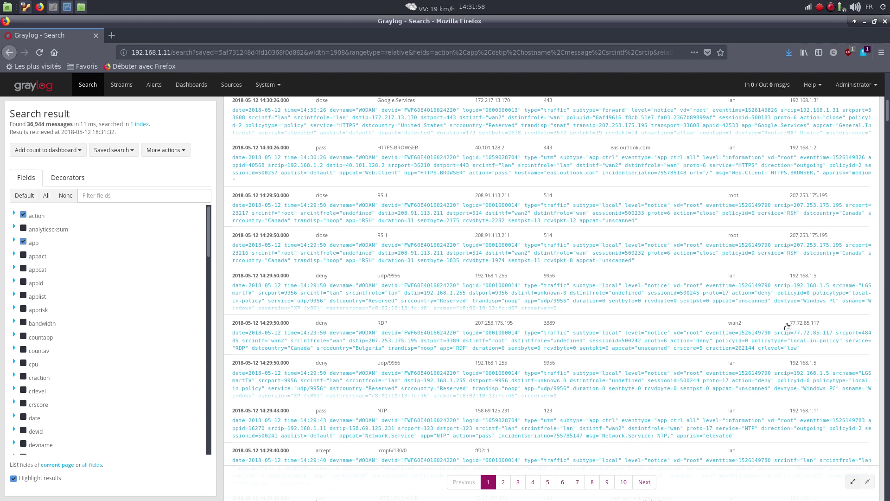
drag(789, 327, 828, 327)
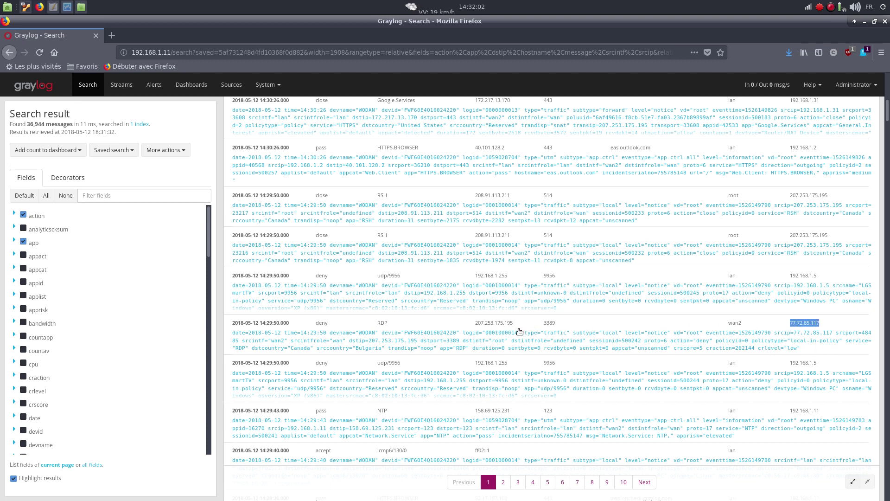
scroll(425, 332, down, 2)
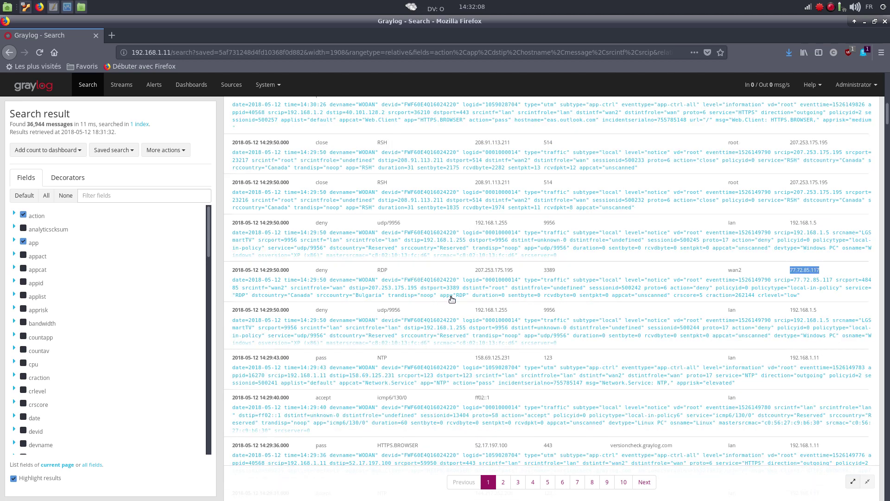
scroll(466, 297, down, 2)
scroll(431, 274, down, 3)
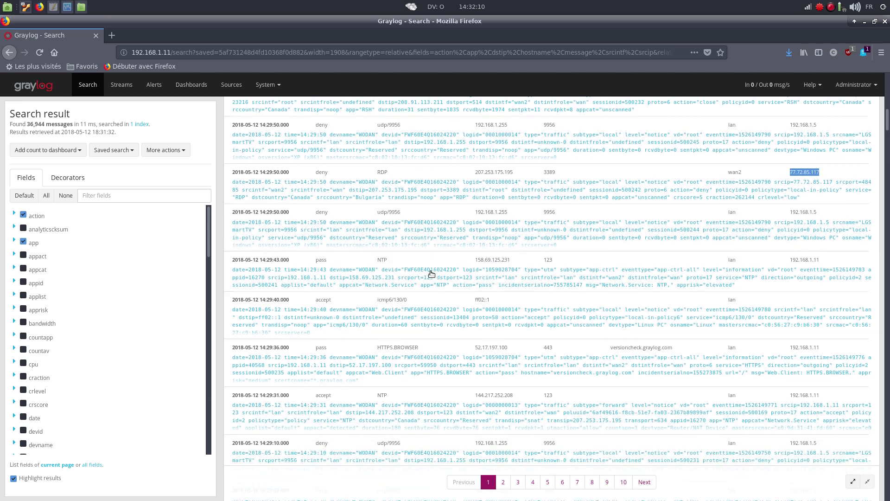
scroll(431, 274, down, 2)
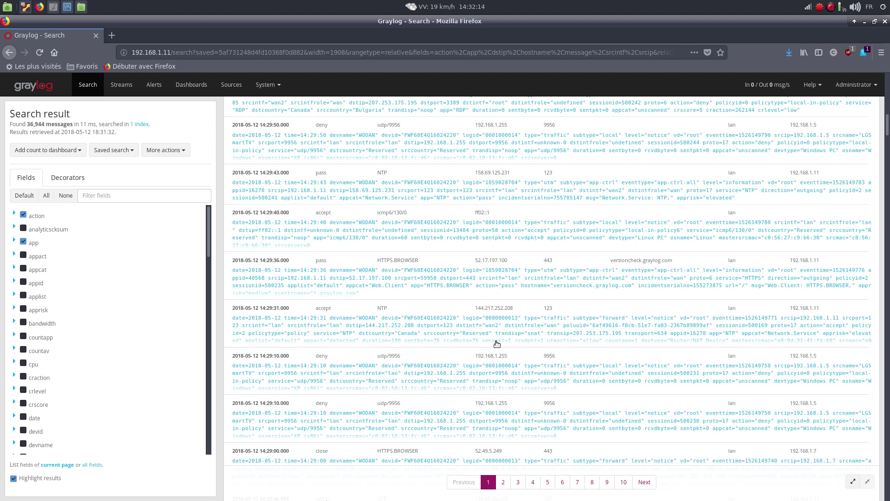
scroll(492, 344, up, 10)
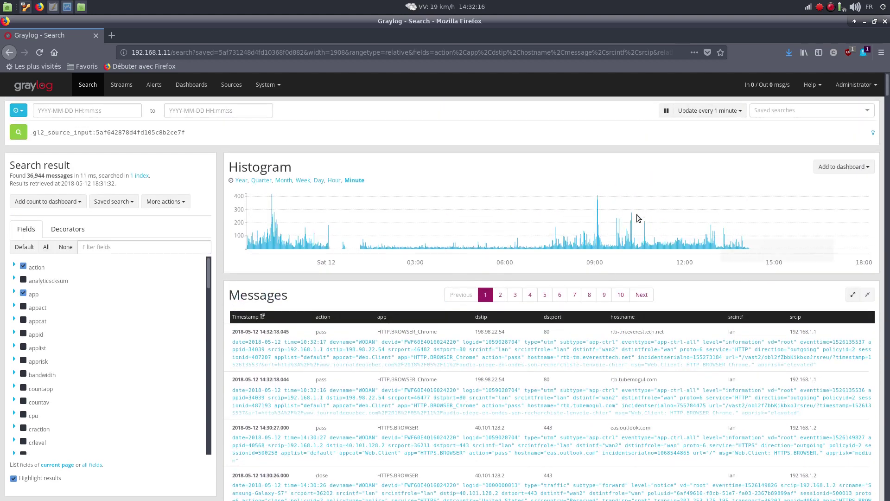